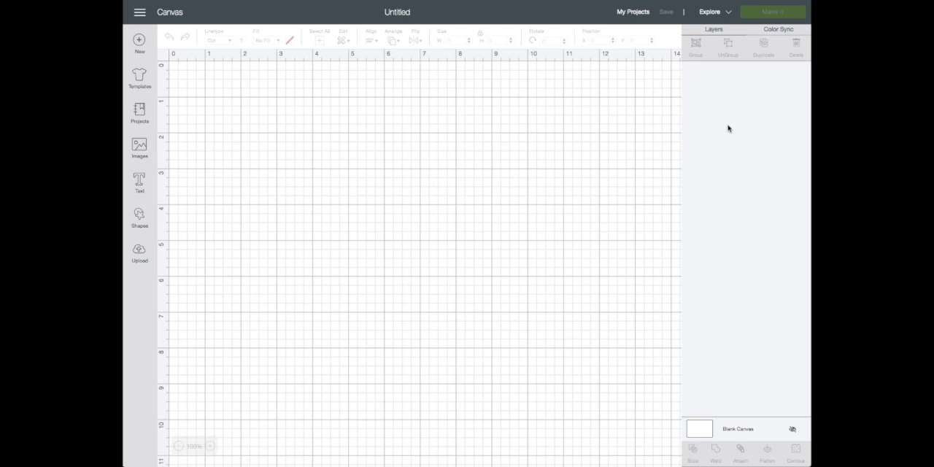
Insert the recently uploaded purple folded-card image onto the blank canvas
left_click(140, 252)
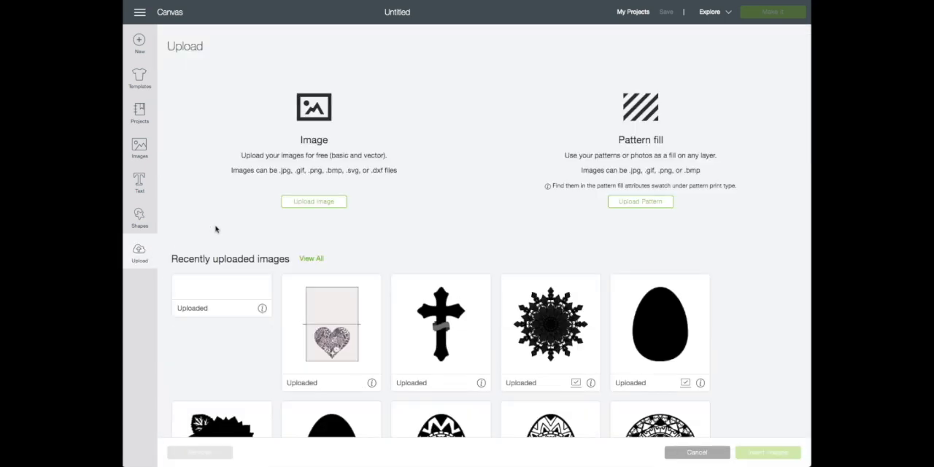
left_click(219, 314)
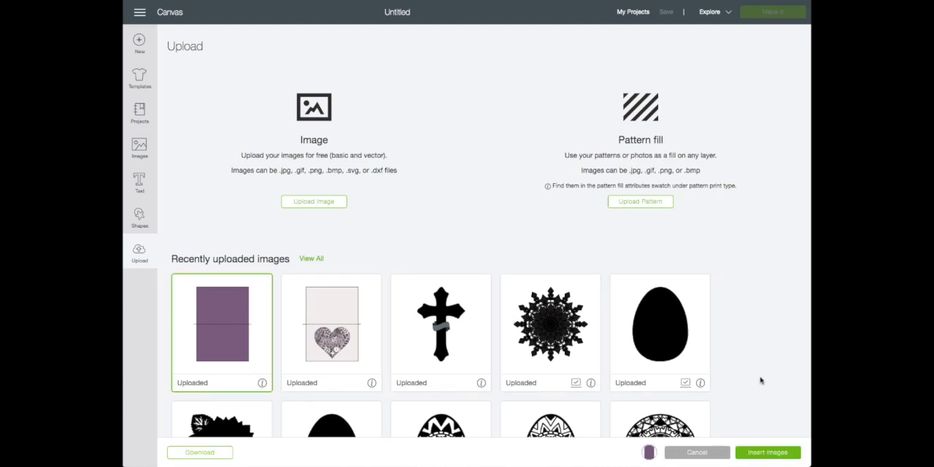
left_click(760, 453)
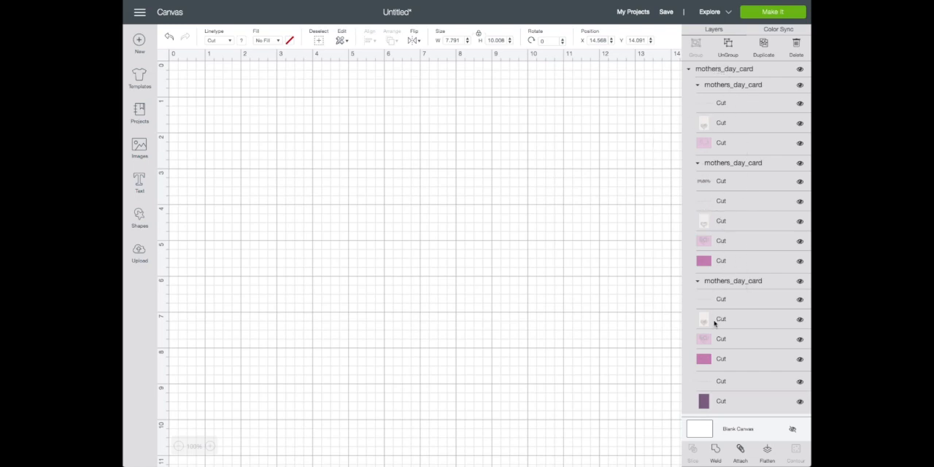
Collapse the three mothers_day_card subgroups in the layer list
left_click(697, 85)
left_click(696, 101)
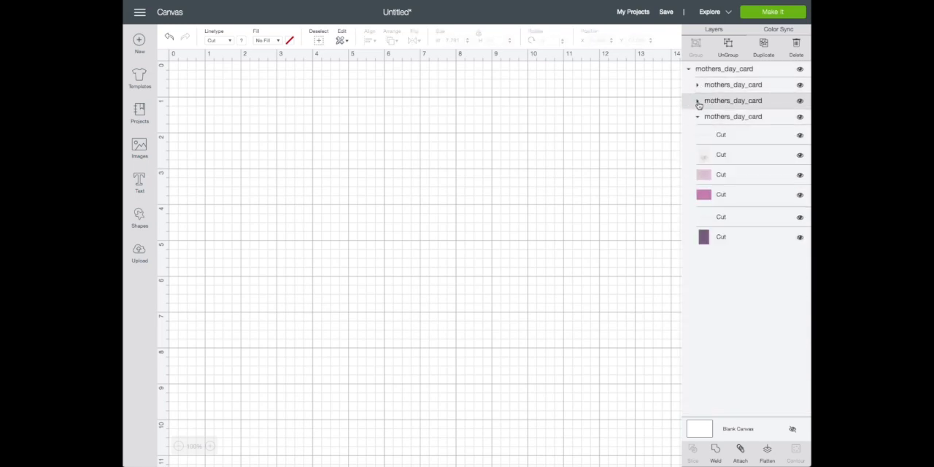
left_click(697, 118)
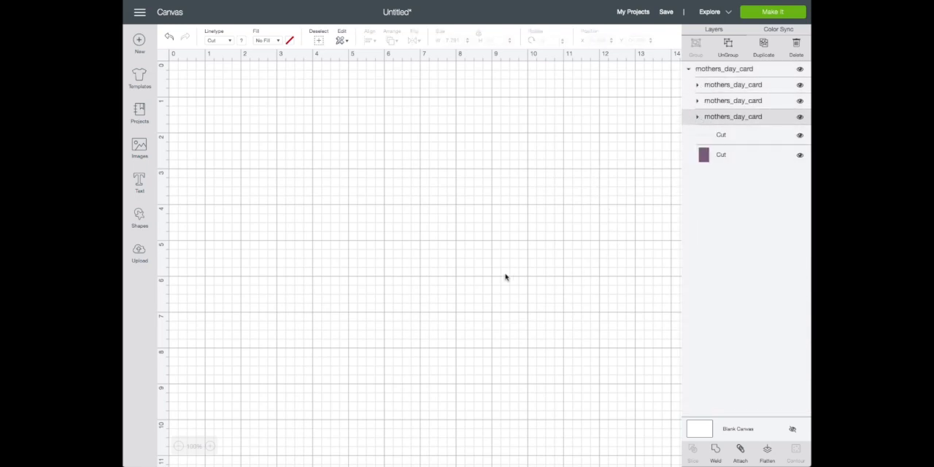
Move the whole card design to the canvas's upper-left corner, at about X 0.07 and Y 0.34 inches
left_click(178, 445)
left_click(518, 388)
left_click_drag(519, 388, 258, 140)
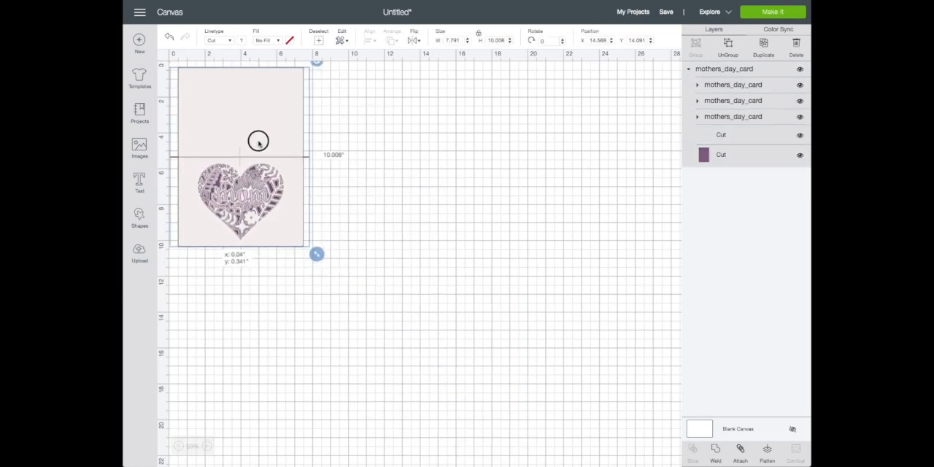
left_click(207, 446)
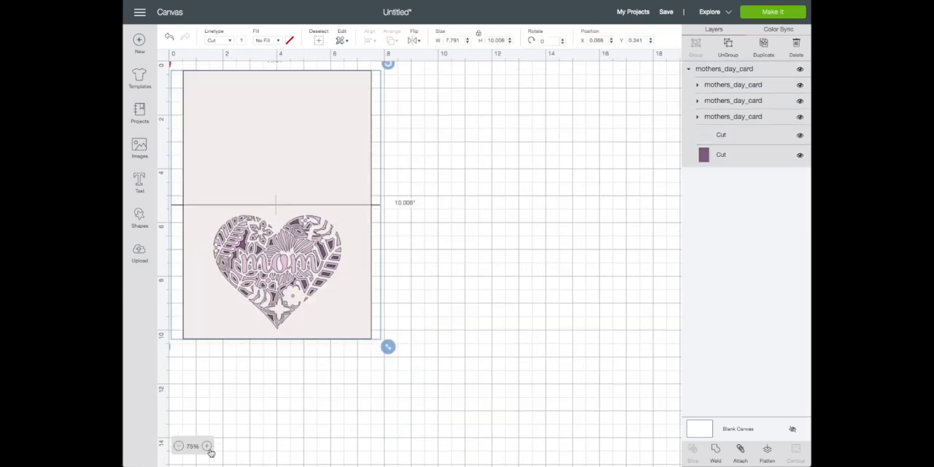
left_click(208, 448)
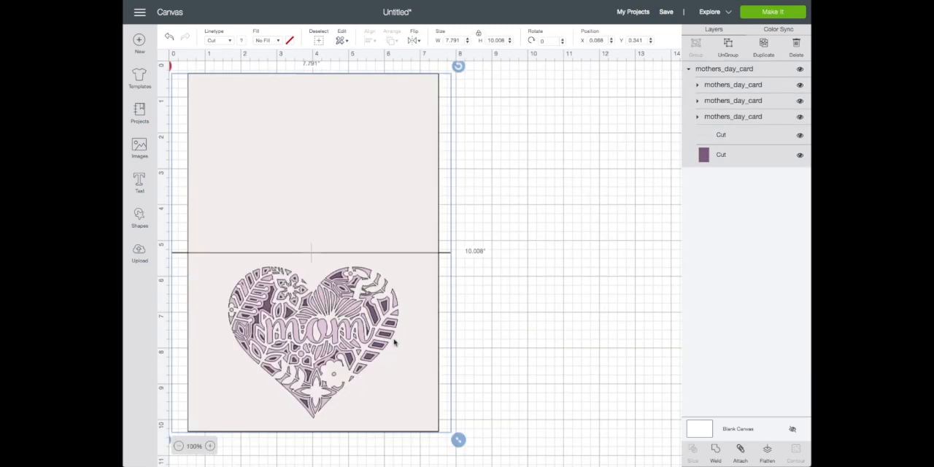
Inspect the third and first card subgroups, briefly hiding the first one to compare the heart designs
left_click(697, 119)
left_click(697, 120)
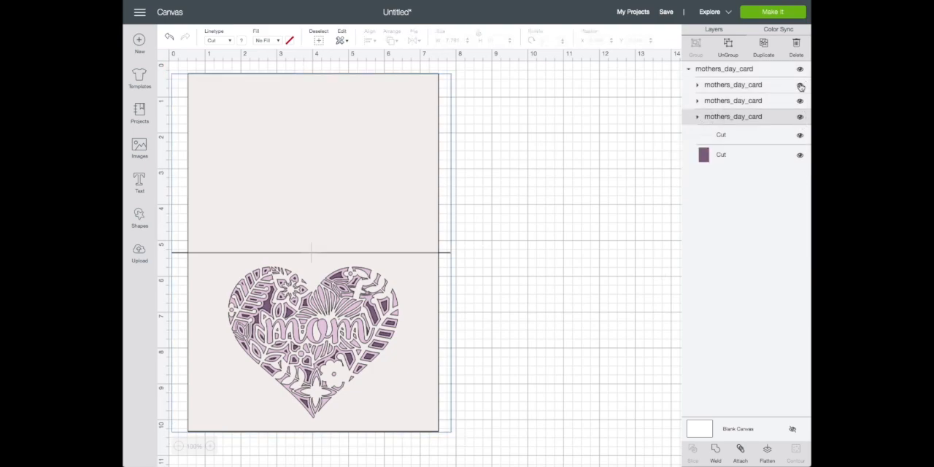
left_click(697, 85)
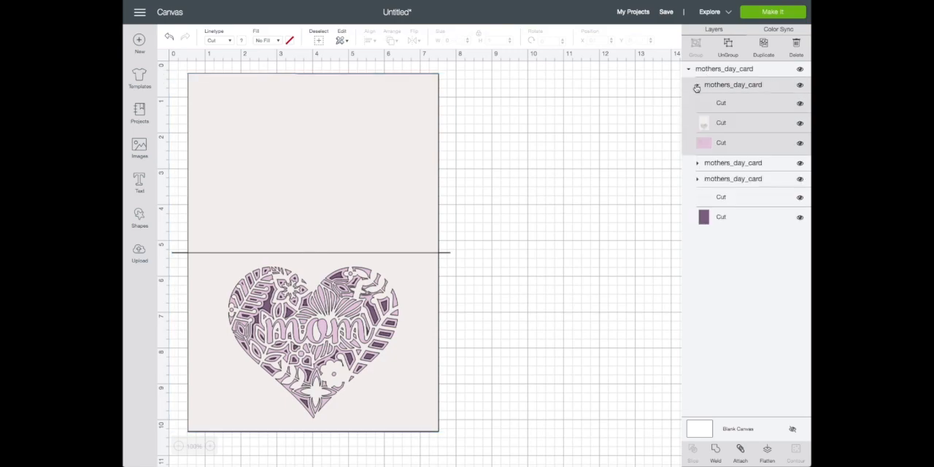
left_click(697, 86)
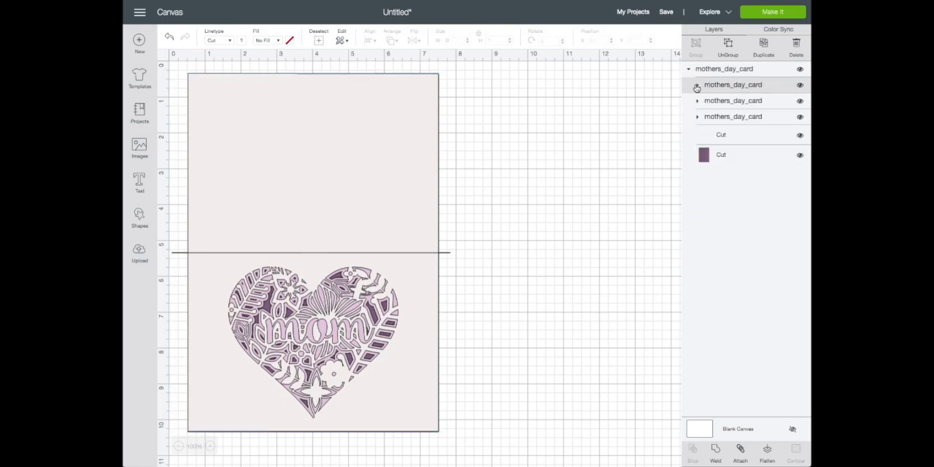
left_click(800, 86)
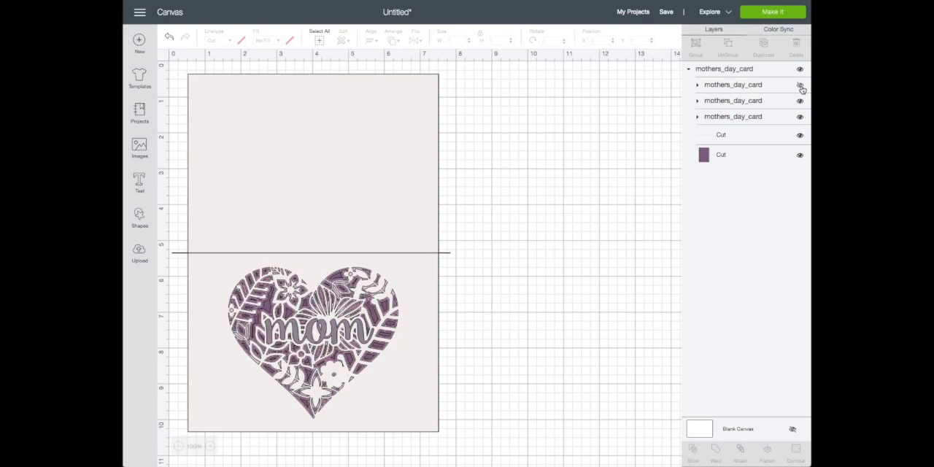
left_click(801, 86)
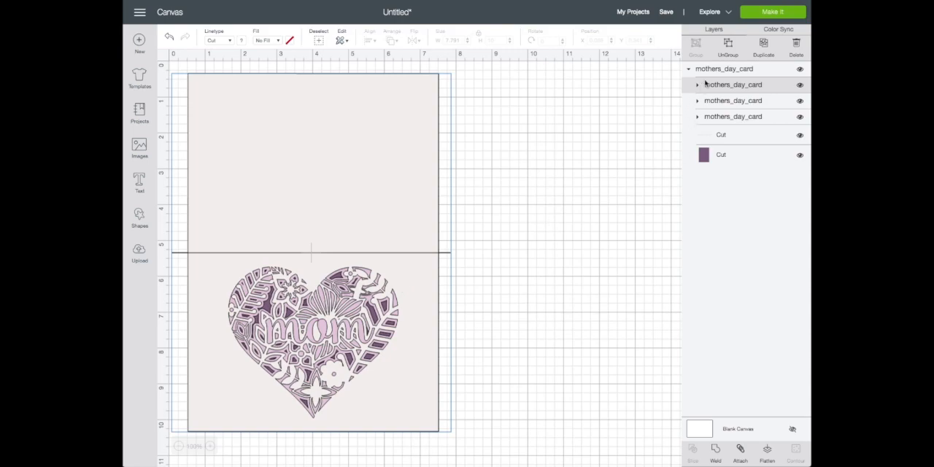
Hide the first card subgroup, examine the second subgroup's layers, and hide that one too
left_click(800, 85)
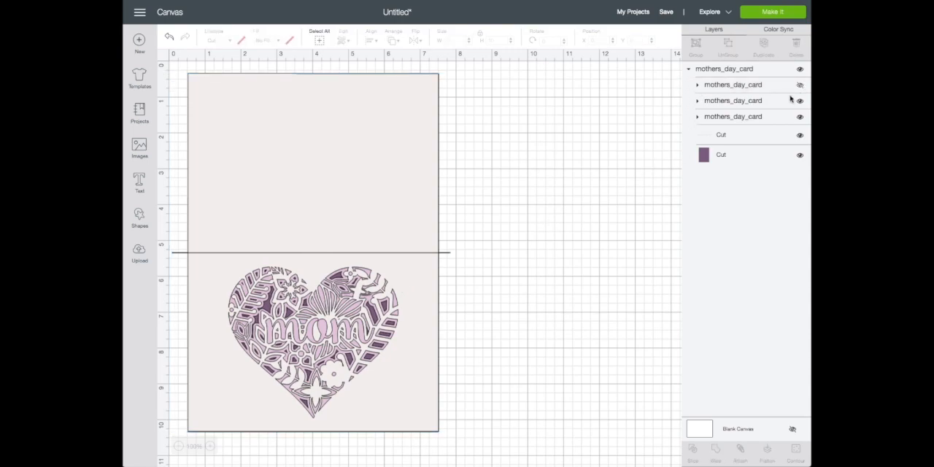
left_click(800, 101)
left_click(799, 101)
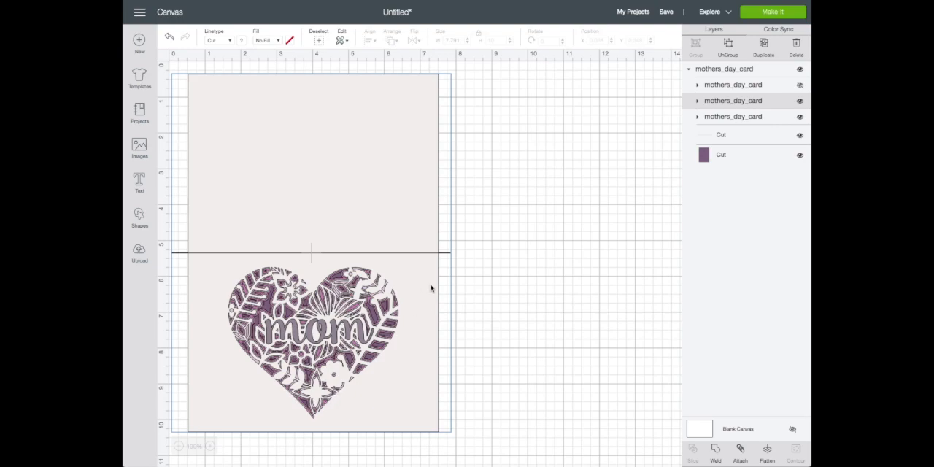
left_click(697, 101)
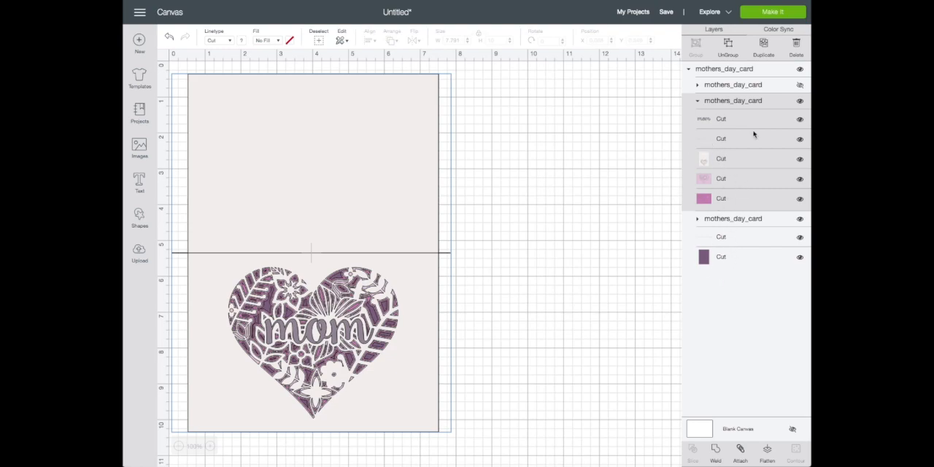
left_click(800, 101)
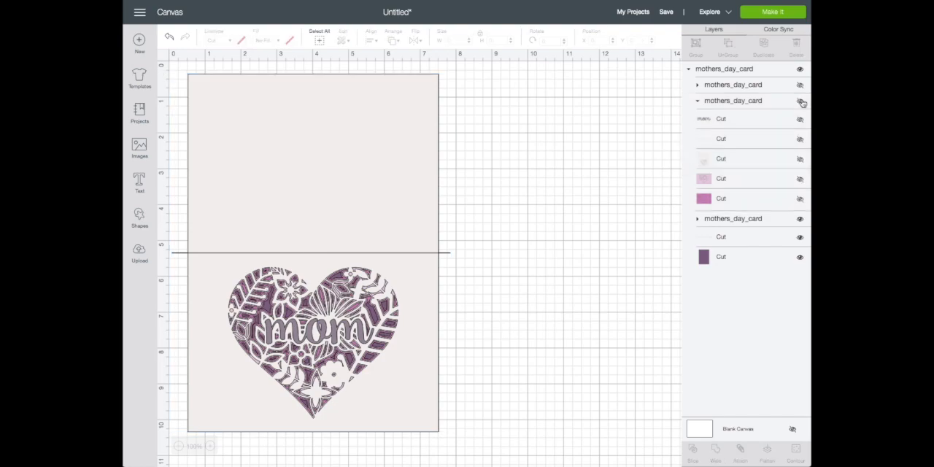
left_click(698, 101)
Examine the layers of the third card subgroup, the floral heart without lettering, and hide it
left_click(726, 119)
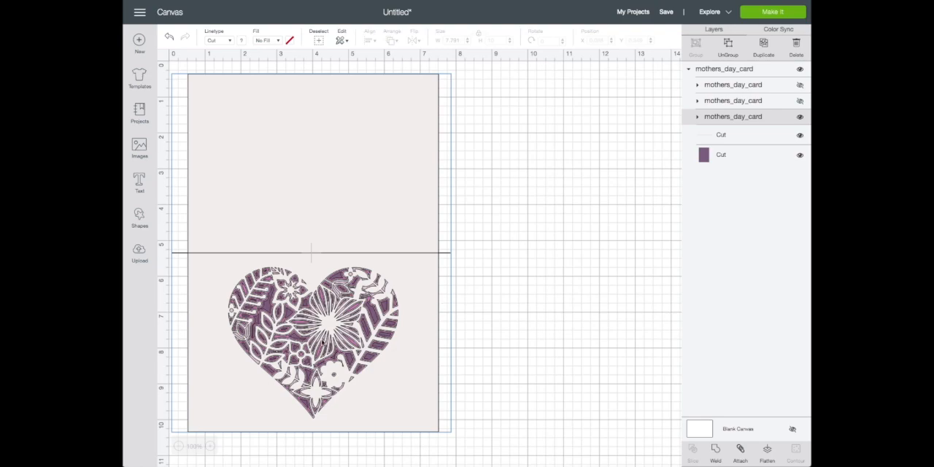
left_click(699, 121)
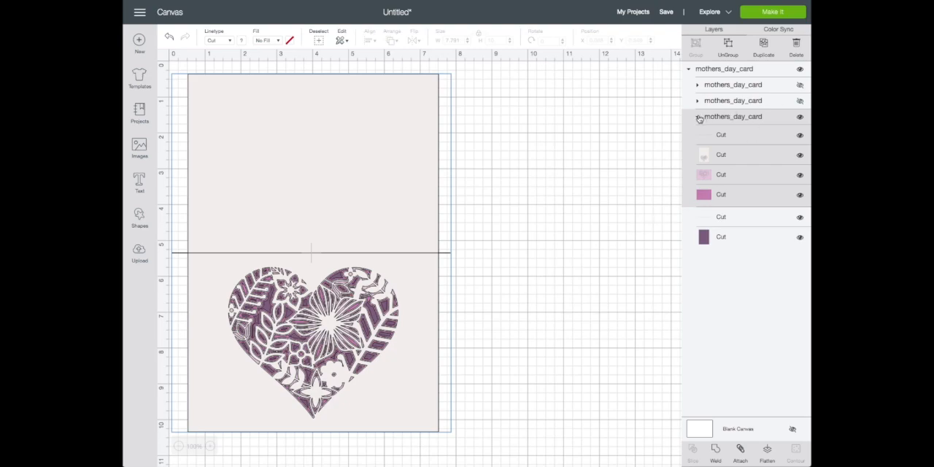
left_click(700, 119)
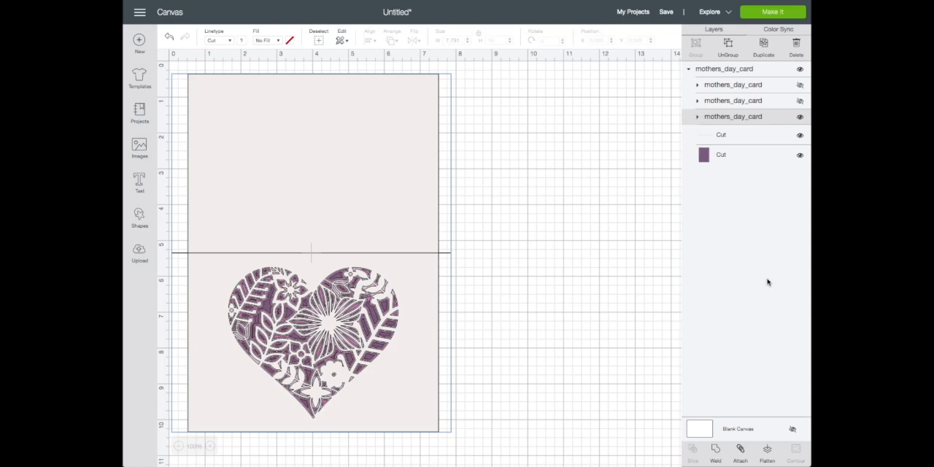
left_click(698, 120)
left_click(698, 120)
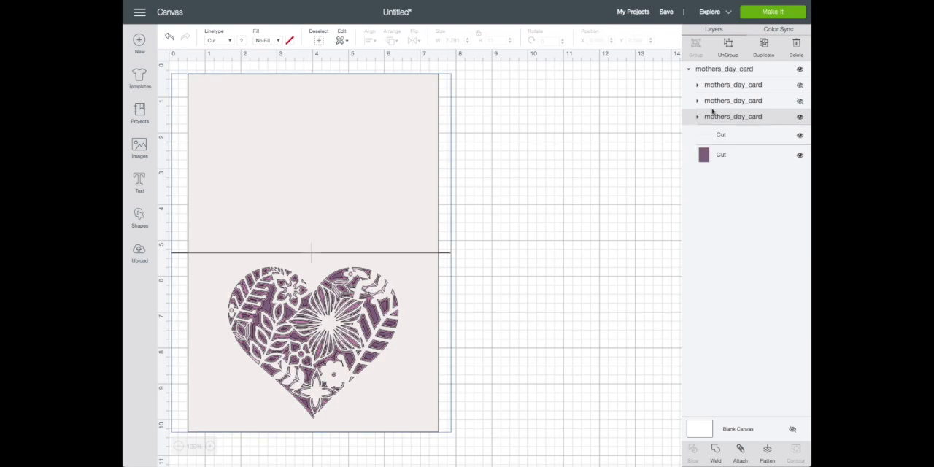
left_click(800, 118)
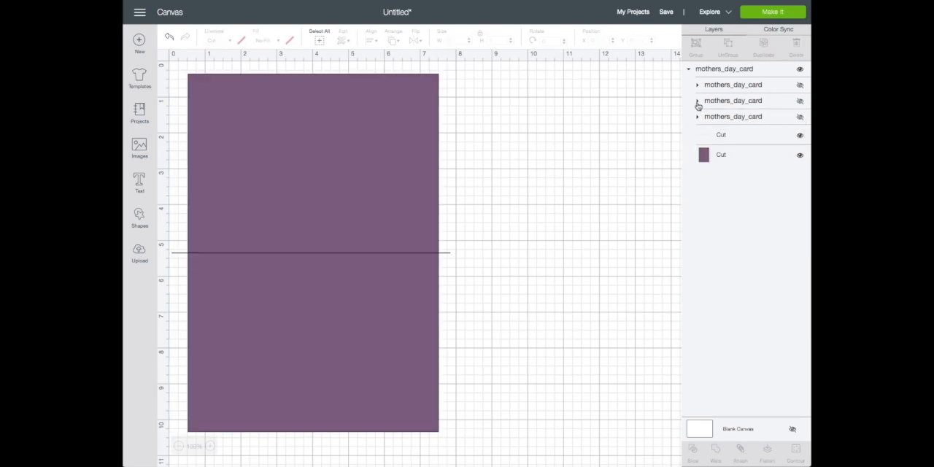
Show the second card subgroup with the mom lettering and delete the first and third subgroups
left_click(800, 102)
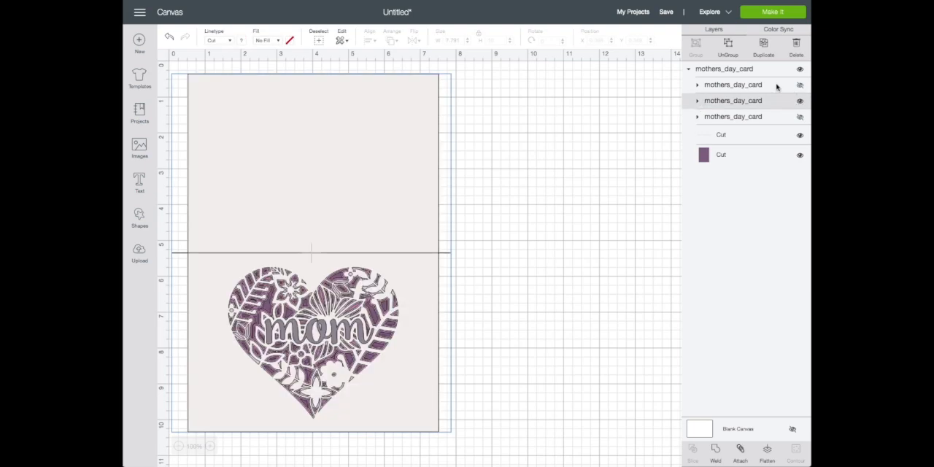
left_click(776, 86)
left_click(755, 88)
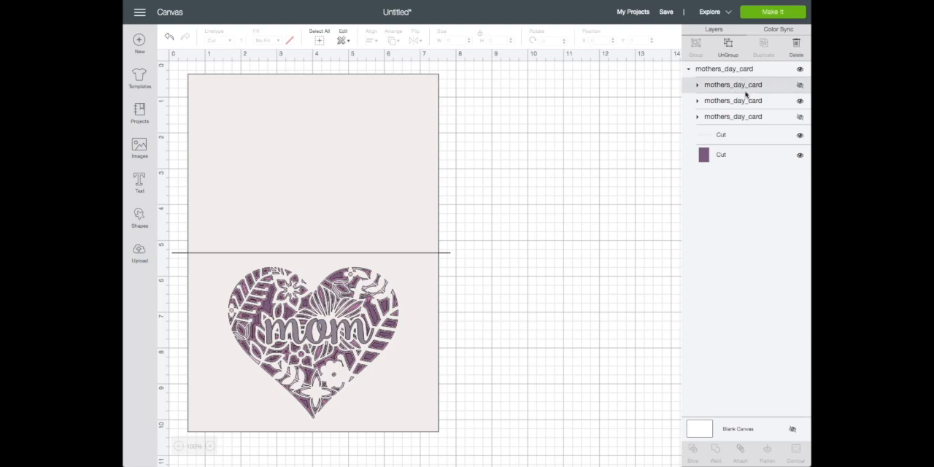
left_click(796, 49)
left_click(743, 102)
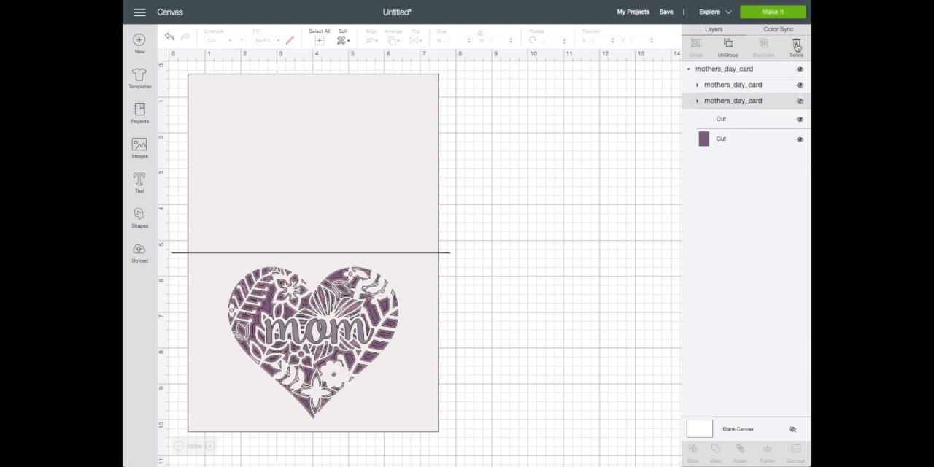
left_click(796, 46)
Check the remaining subgroup's layers and hide it, leaving only the purple card base and its fold line displayed
left_click(699, 88)
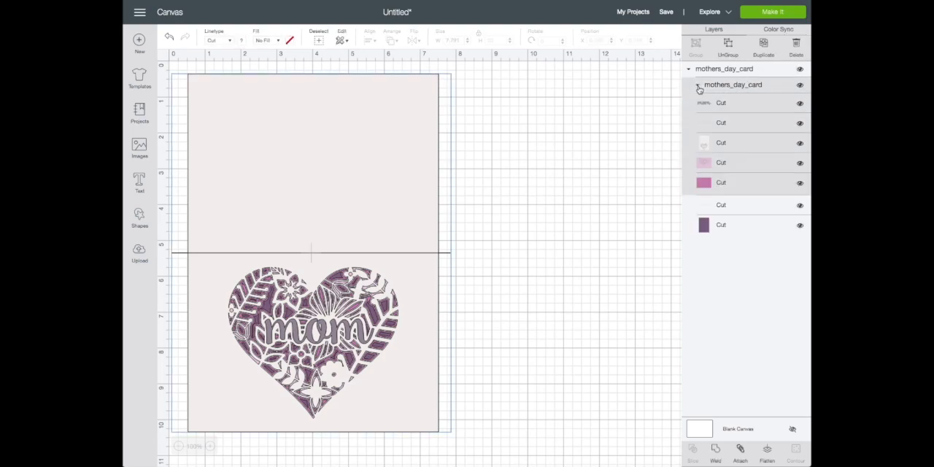
left_click(703, 224)
left_click(721, 206)
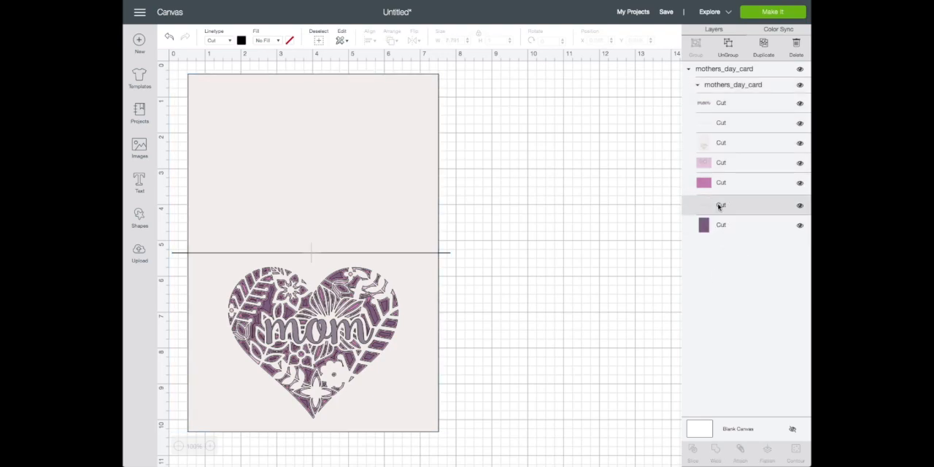
left_click(697, 84)
left_click(717, 123)
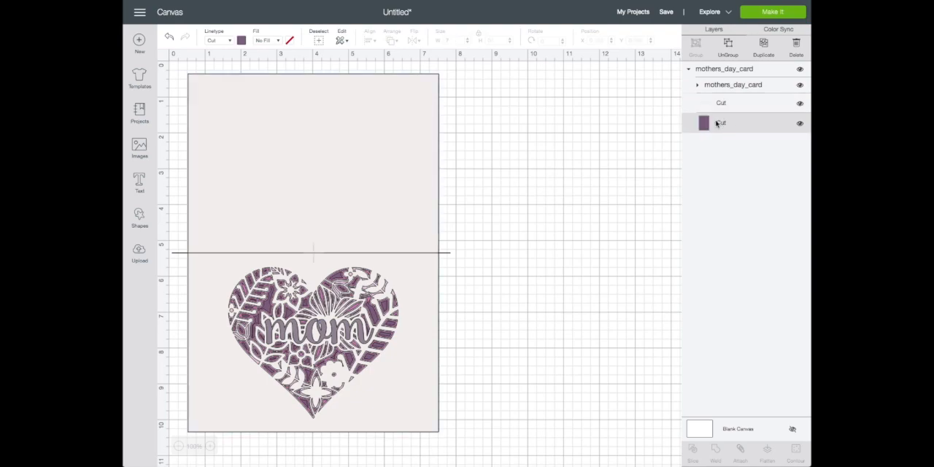
left_click(801, 87)
left_click(801, 86)
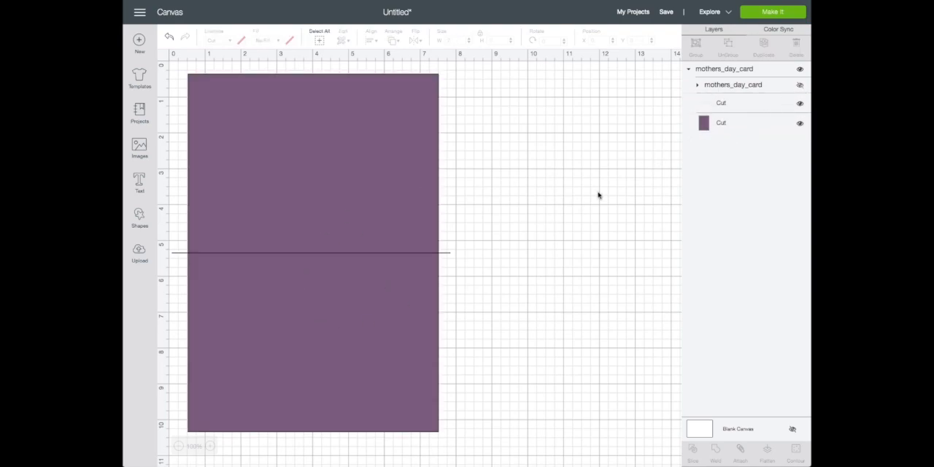
Change the linetype of the purple card base's fold line to Score
left_click(723, 102)
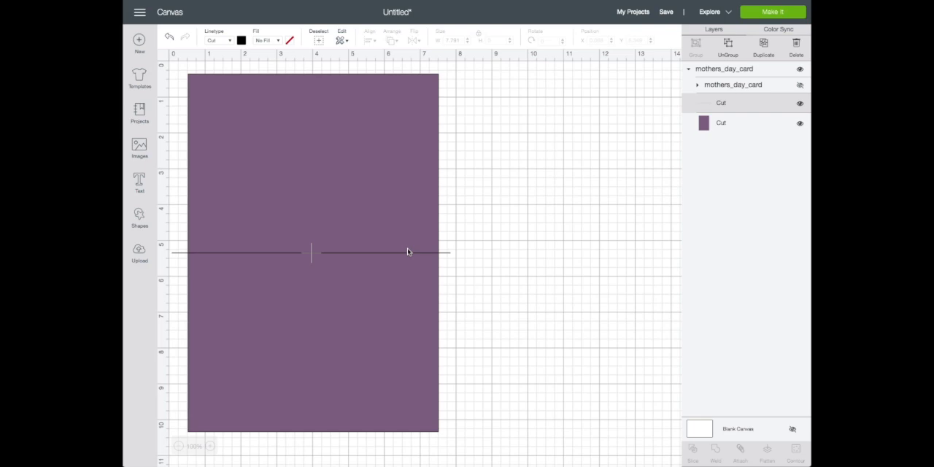
left_click(230, 42)
left_click(225, 78)
left_click(712, 124)
left_click(718, 103)
left_click(713, 123)
left_click(711, 103)
left_click(708, 127, "shift")
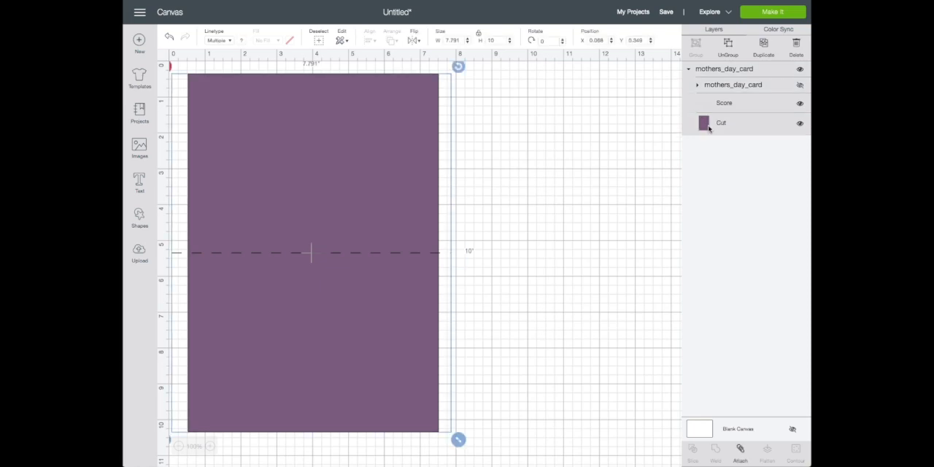
left_click(722, 121)
left_click(723, 108)
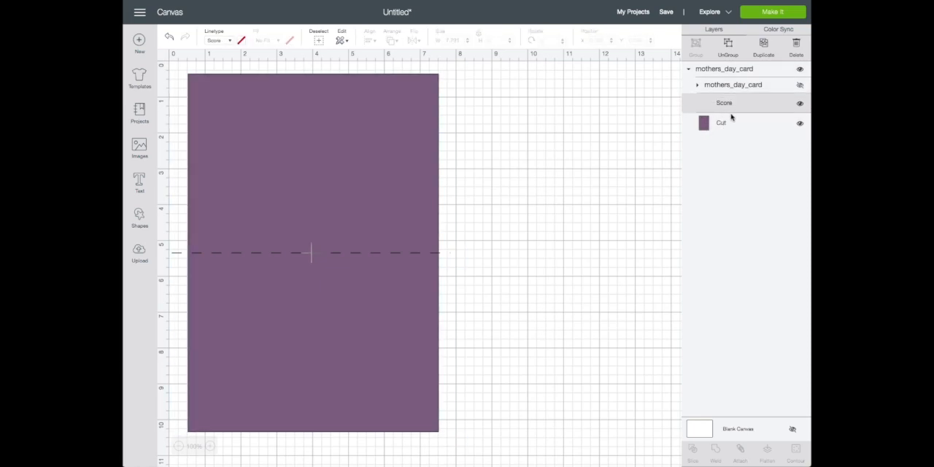
left_click(722, 123, "shift")
left_click(721, 108)
left_click(722, 123, "shift")
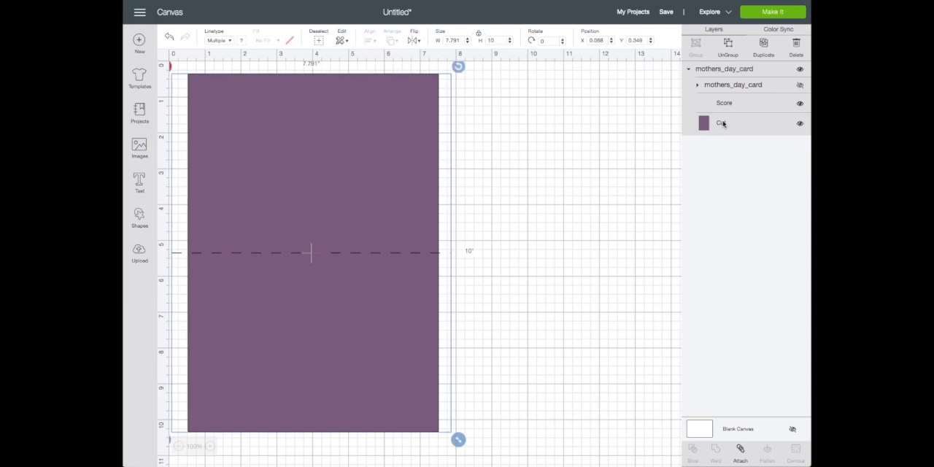
left_click(727, 120)
Ungroup the Mother's Day card and attach the score line to the purple card base
left_click(697, 86)
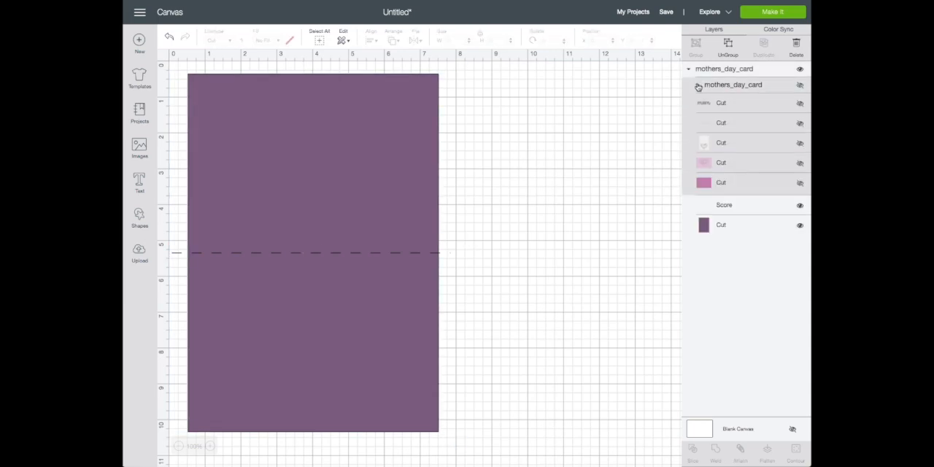
left_click(728, 47)
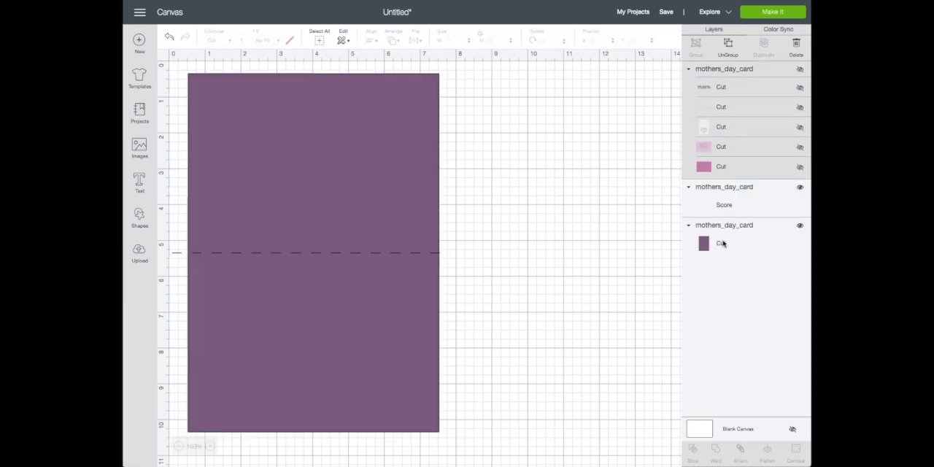
left_click(703, 197)
left_click(728, 244, "shift")
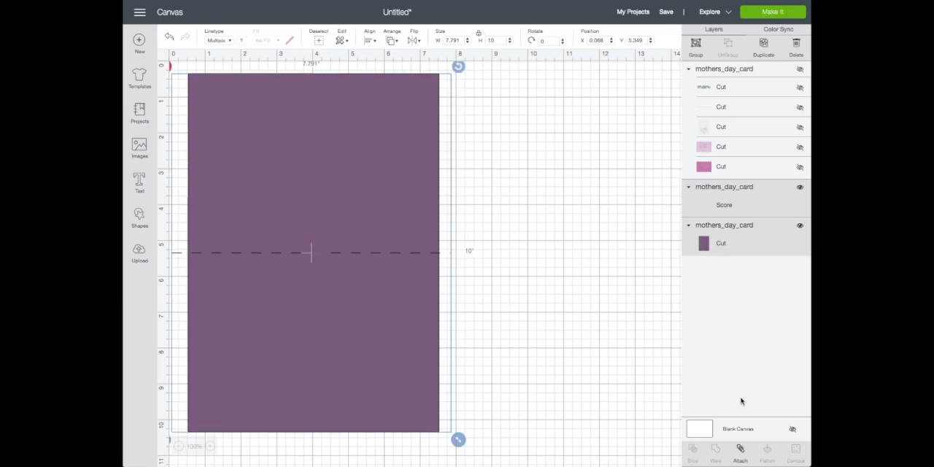
left_click(741, 450)
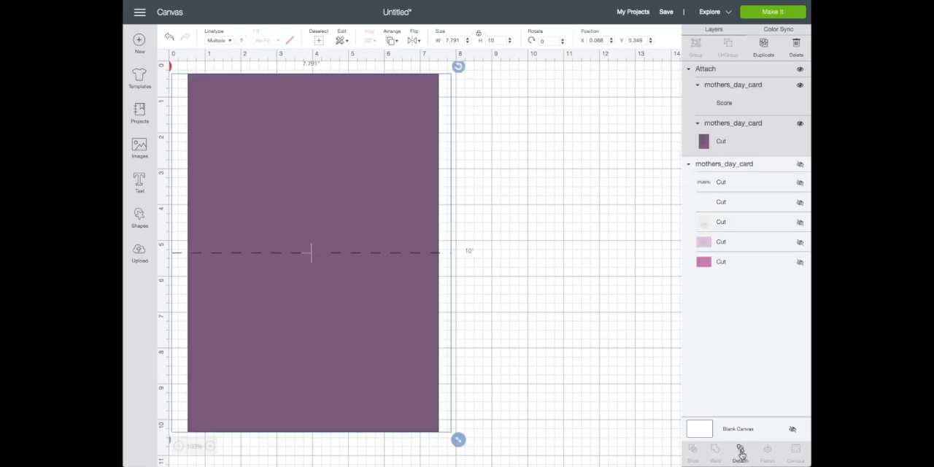
left_click(733, 102)
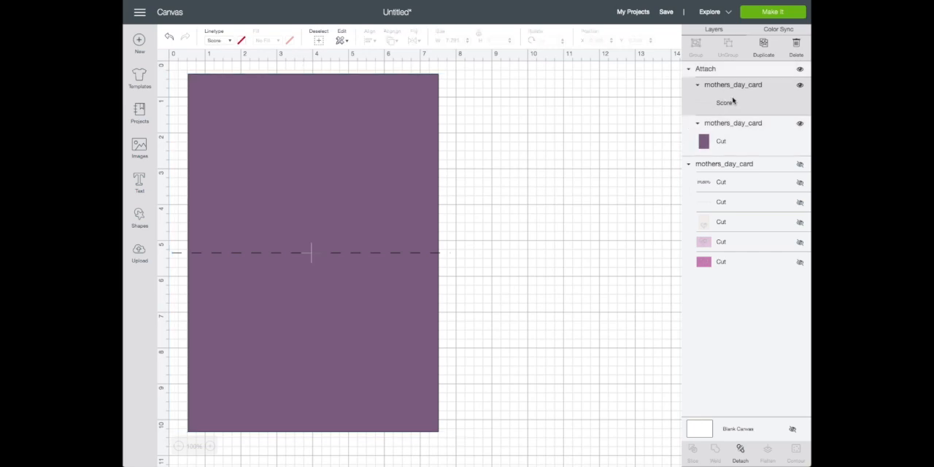
left_click(725, 141)
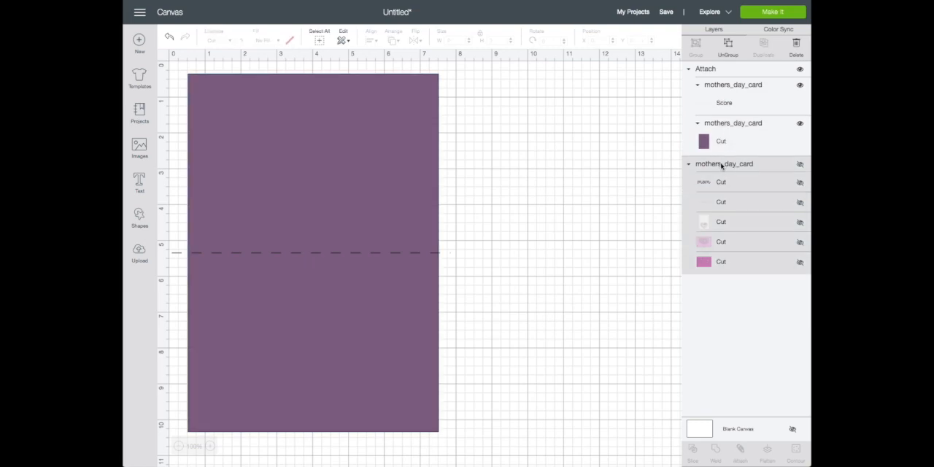
Hide the attached purple base and its score line, and show the remaining mom card group
left_click(799, 85)
left_click(800, 124)
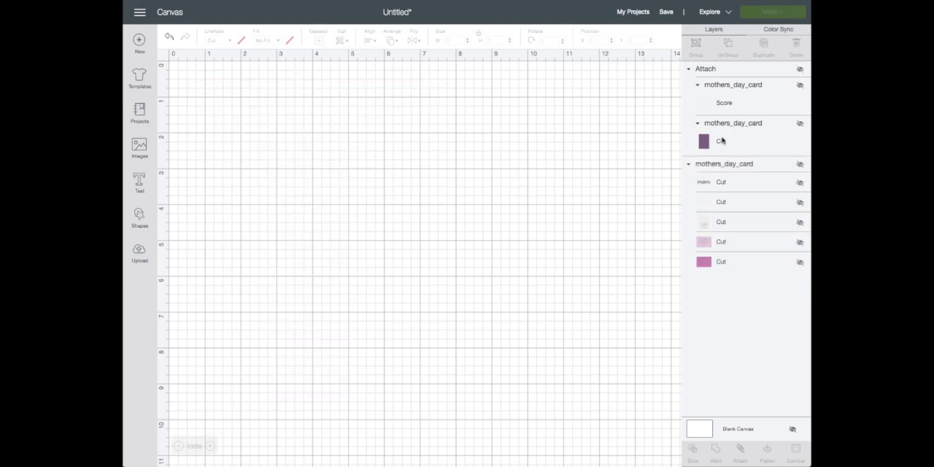
left_click(799, 165)
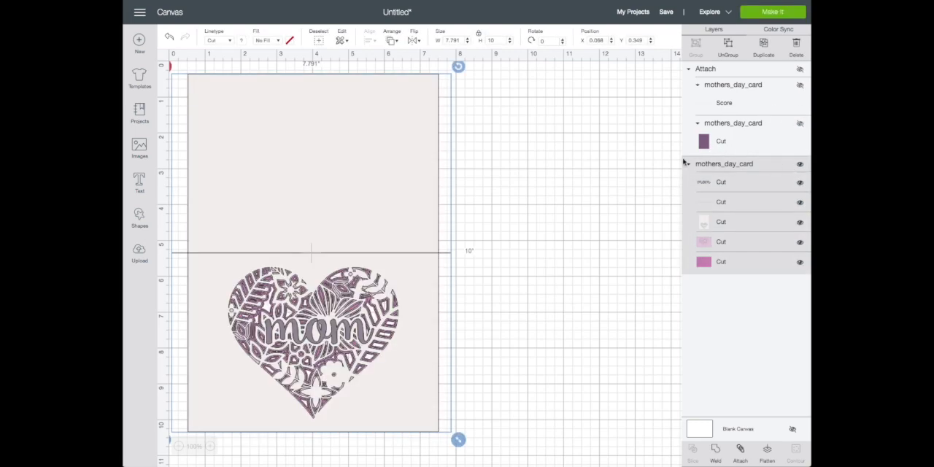
left_click(702, 184)
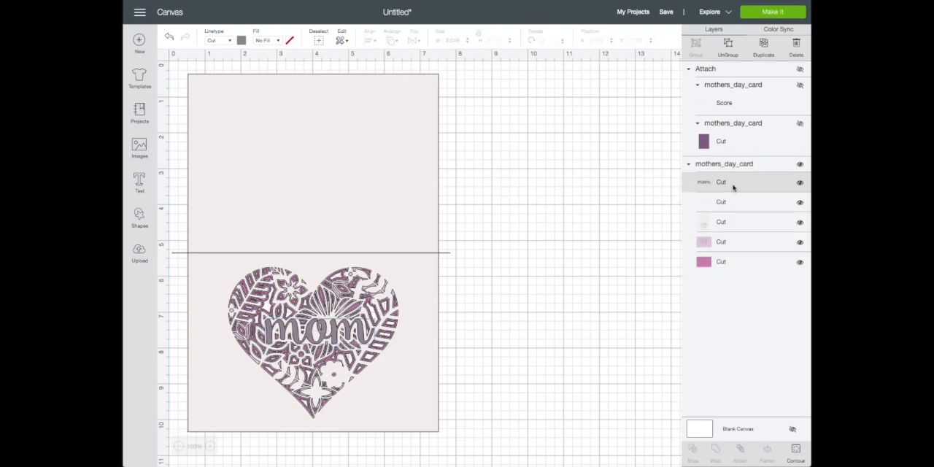
Hide the fold line, cream heart and both pink layers of the mom card, followed by the mom lettering
left_click(800, 203)
left_click(800, 222)
left_click(800, 243)
left_click(800, 262)
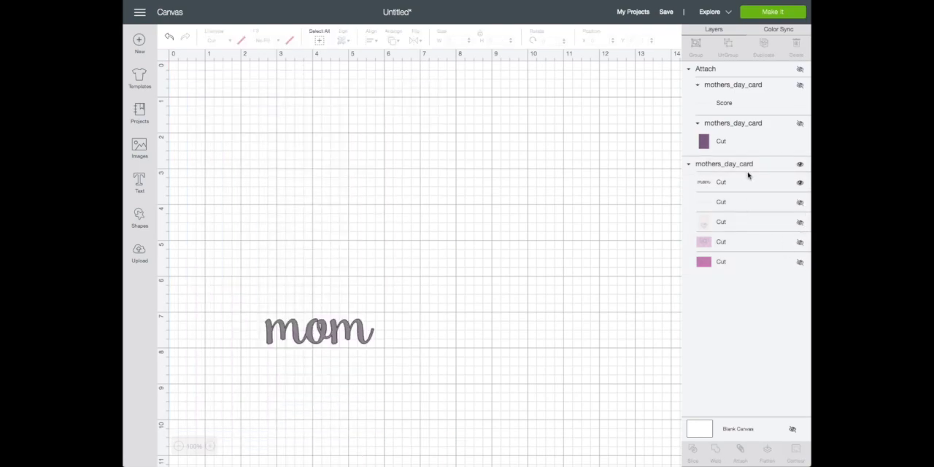
left_click(800, 183)
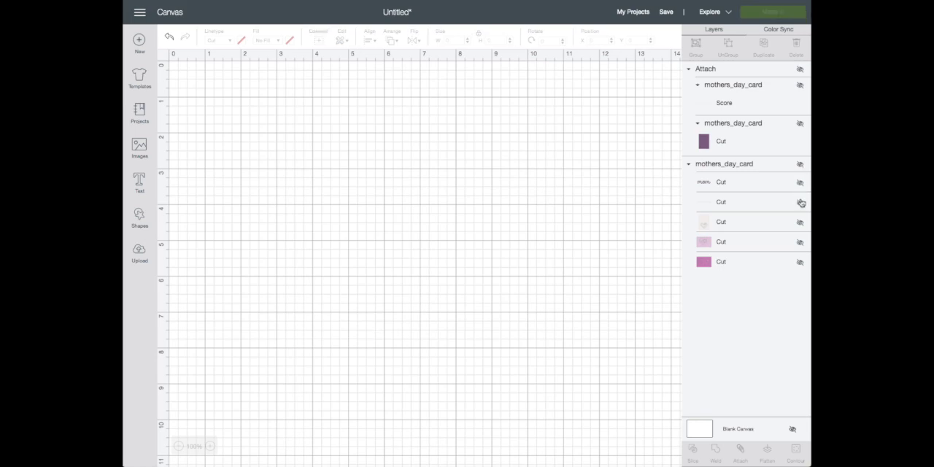
Examine the mom card's fold line, cream heart, light pink and dark pink layers one at a time
left_click(800, 202)
left_click(800, 203)
left_click(801, 203)
left_click(801, 203)
left_click(801, 222)
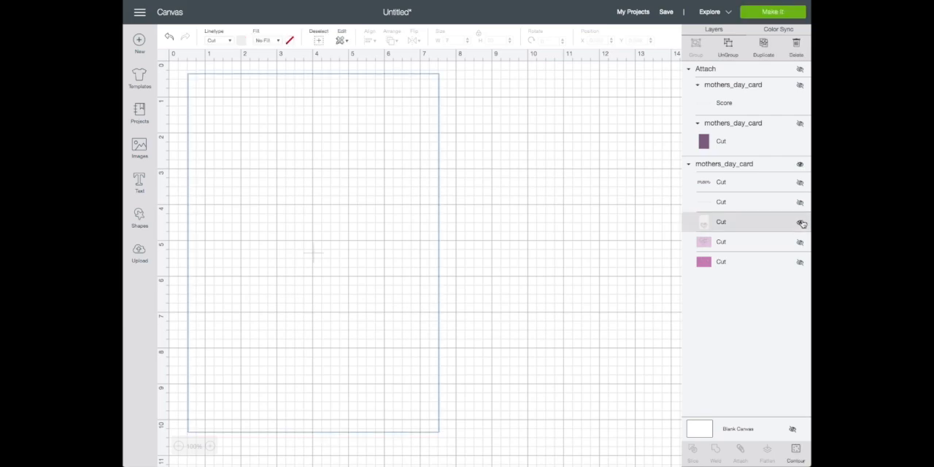
left_click(800, 223)
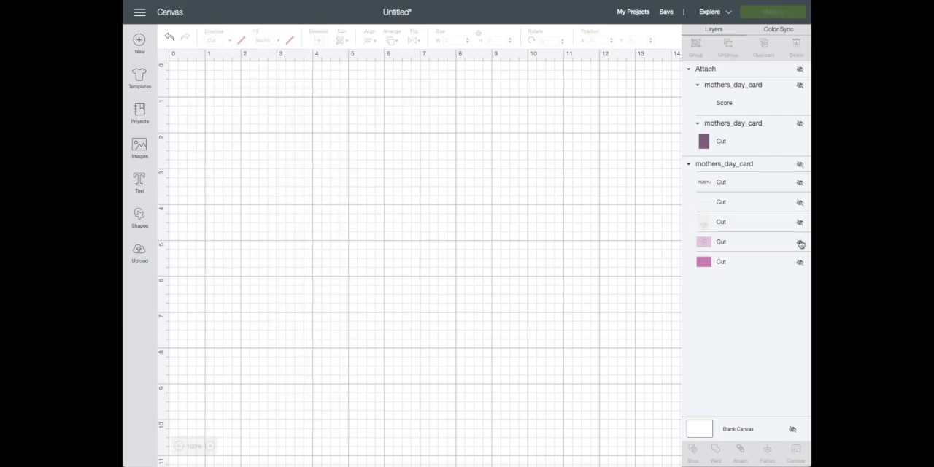
left_click(801, 243)
left_click(801, 243)
left_click(800, 263)
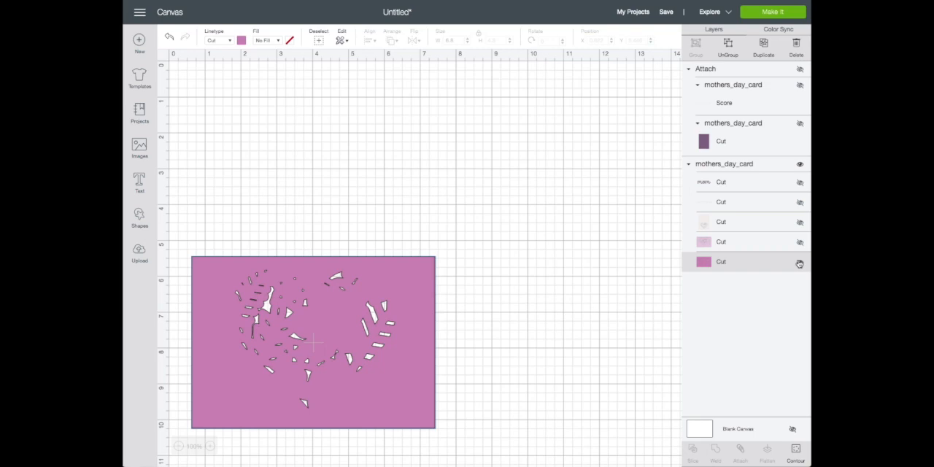
left_click(800, 264)
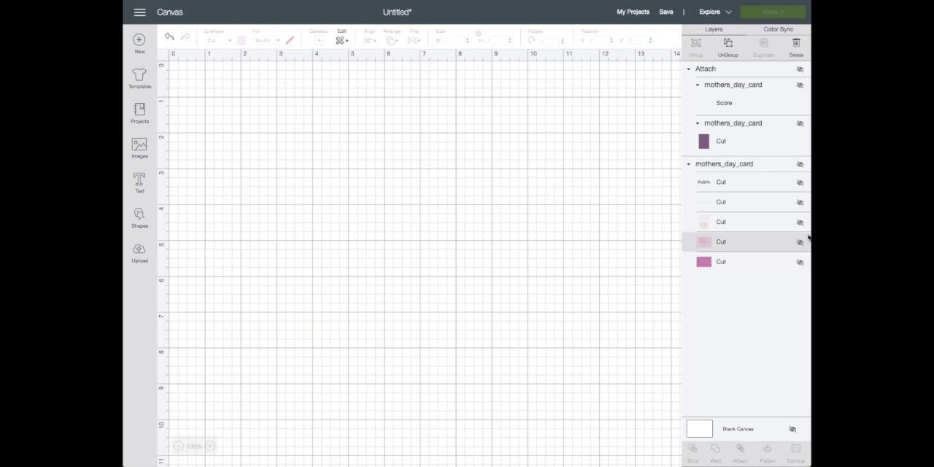
Show the cream heart layer with its fold line and change the fold line's linetype to Score
left_click(801, 223)
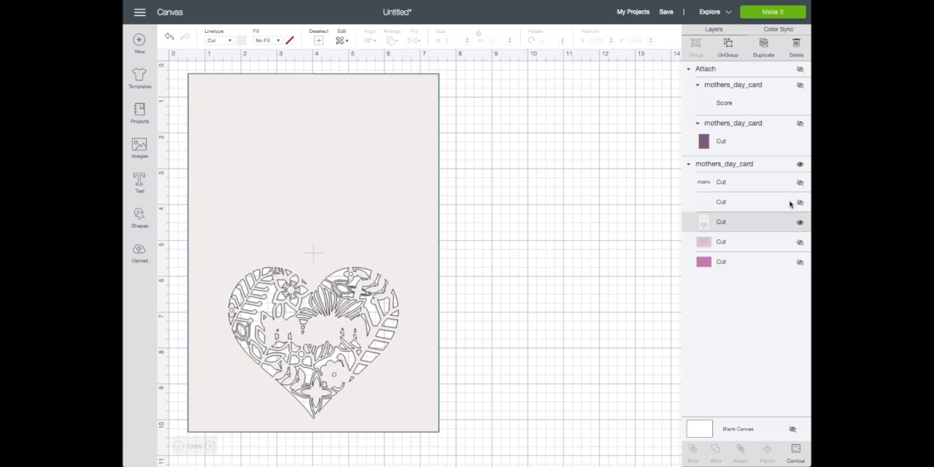
left_click(800, 203)
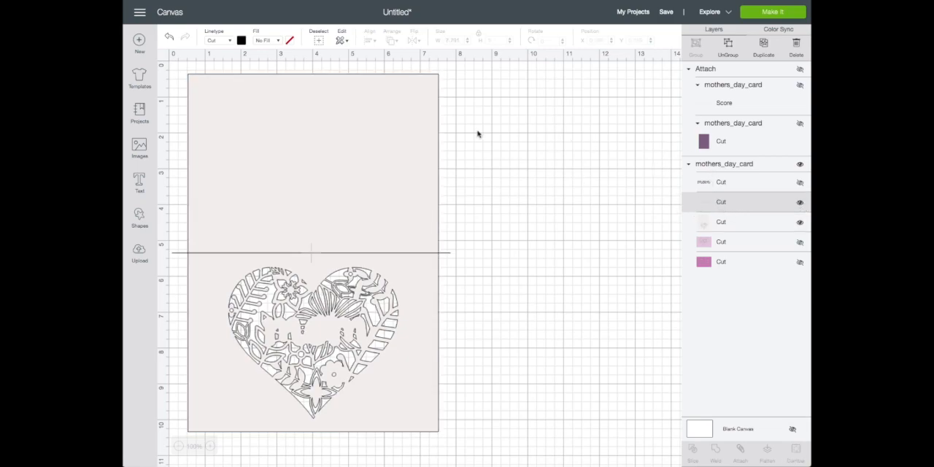
left_click(232, 41)
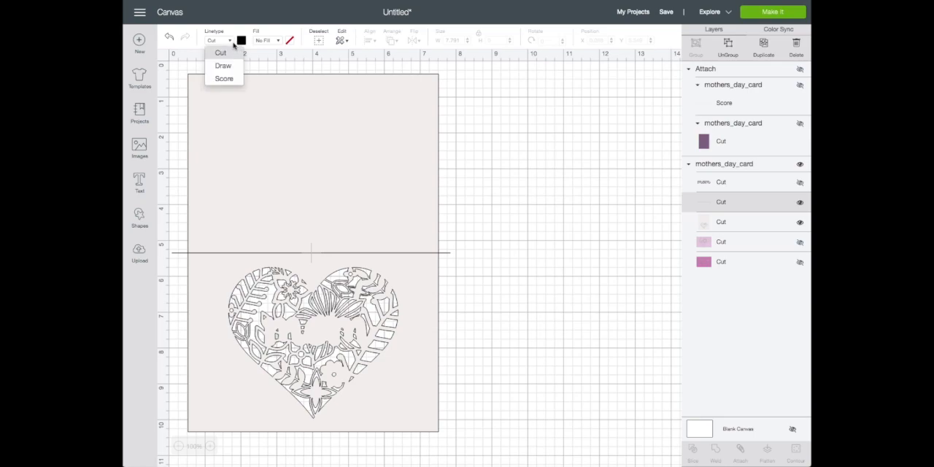
left_click(224, 79)
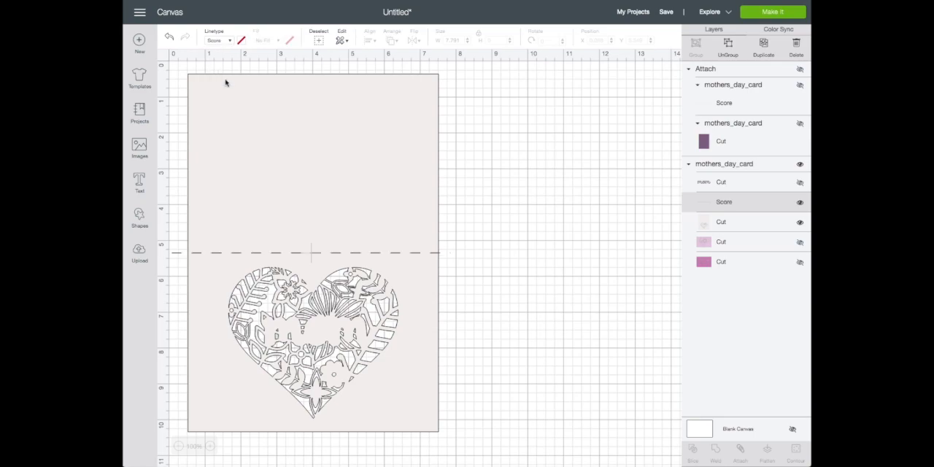
Ungroup the mom card group into separate layers
left_click(745, 223)
left_click(726, 207)
left_click(718, 224, "shift")
left_click(749, 219)
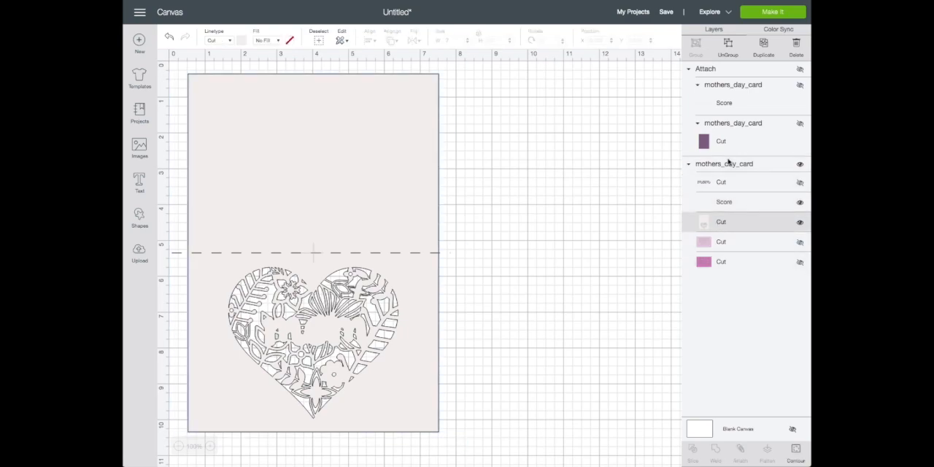
left_click(727, 164)
left_click(729, 45)
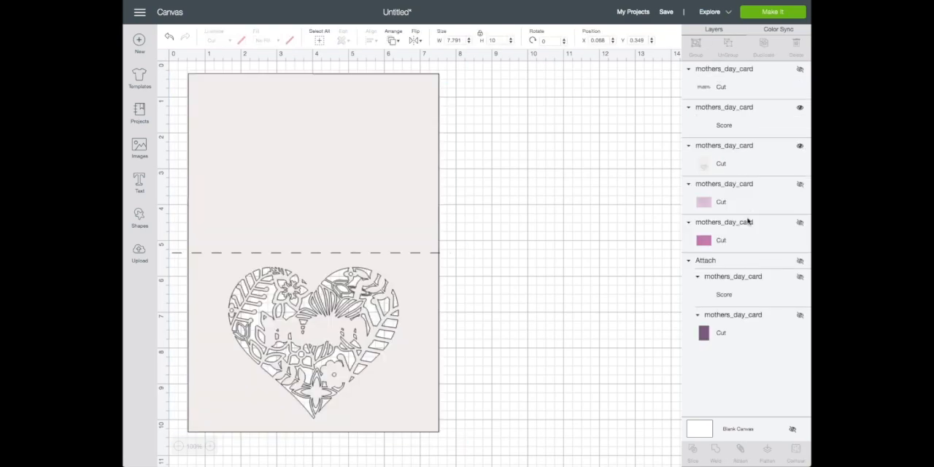
Attach the displayed score line to the cream floral heart card layer
left_click(713, 90)
left_click(722, 128)
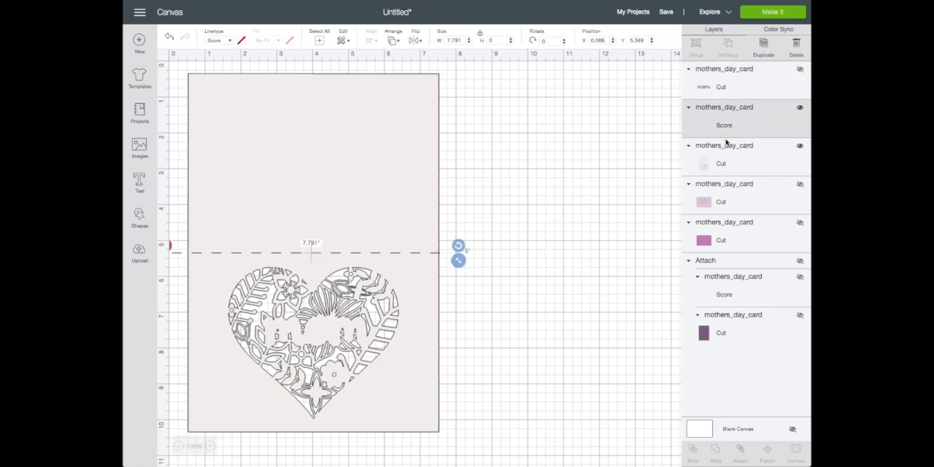
left_click(720, 163, "shift")
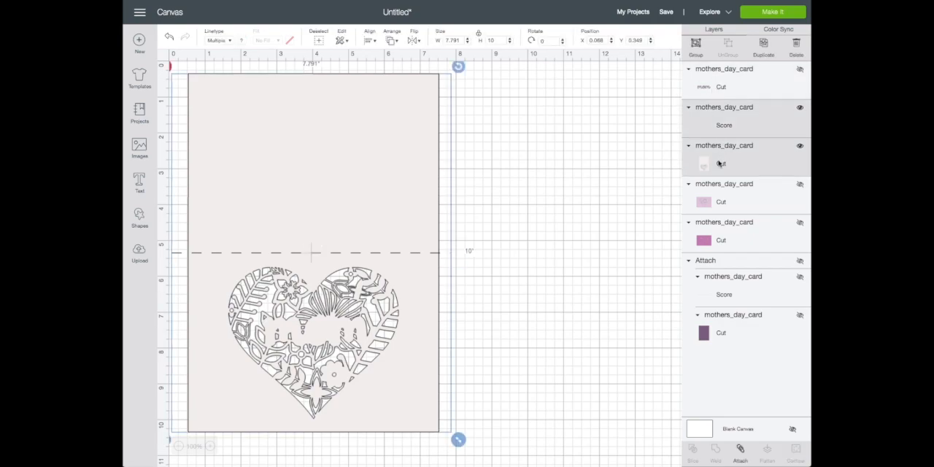
left_click(740, 452)
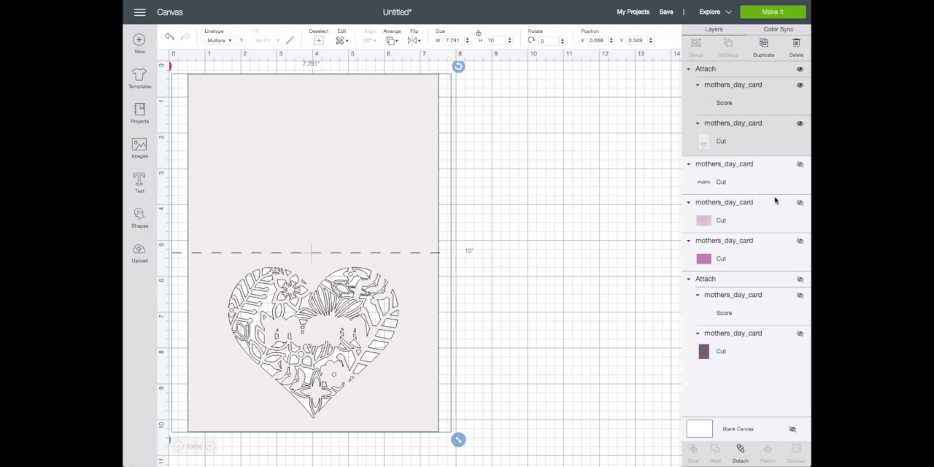
left_click(688, 69)
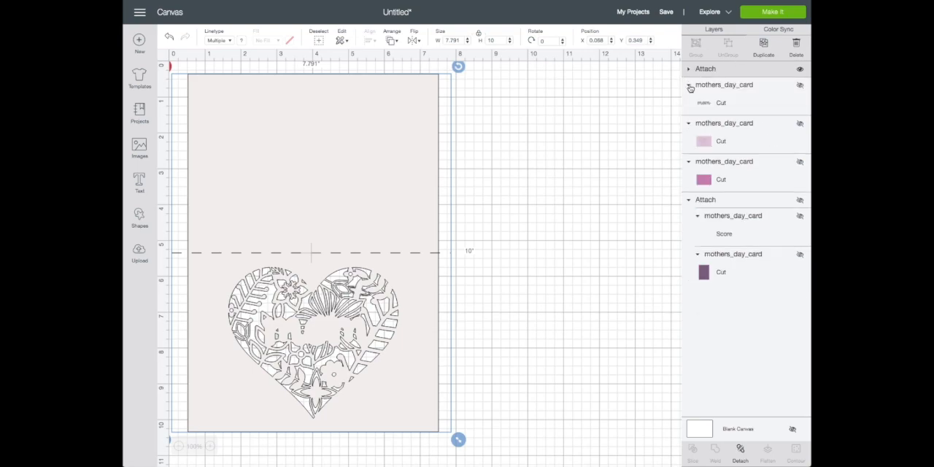
left_click(688, 86)
left_click(688, 86)
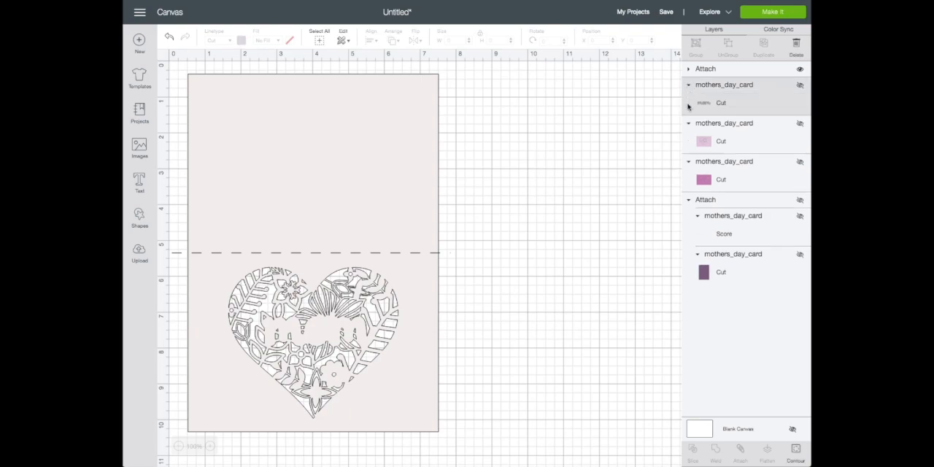
left_click(689, 123)
left_click(689, 139)
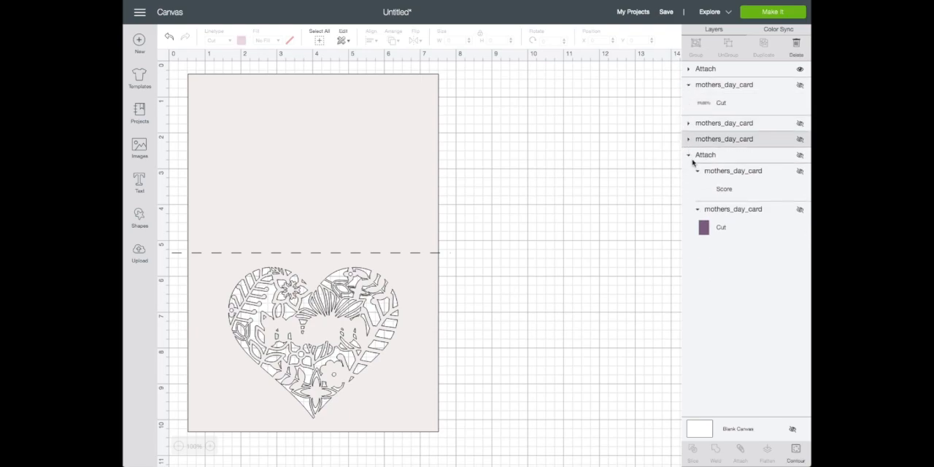
left_click(689, 156)
left_click(690, 155)
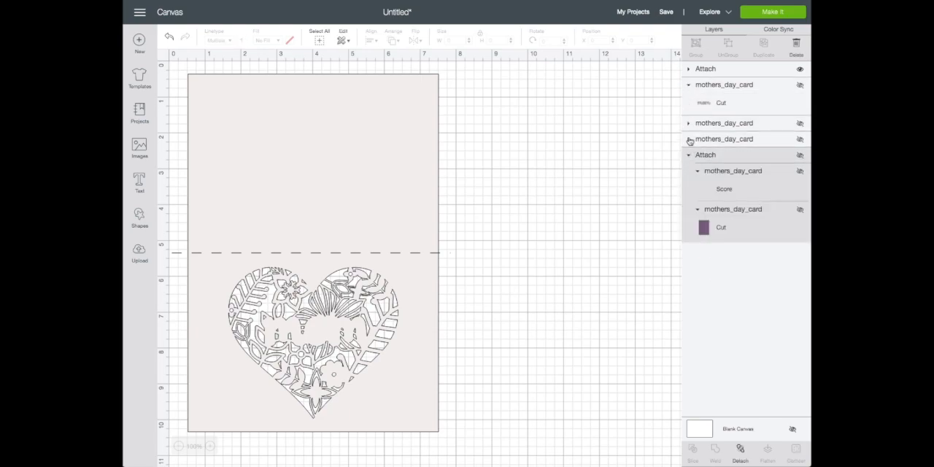
left_click(689, 140)
left_click(688, 124)
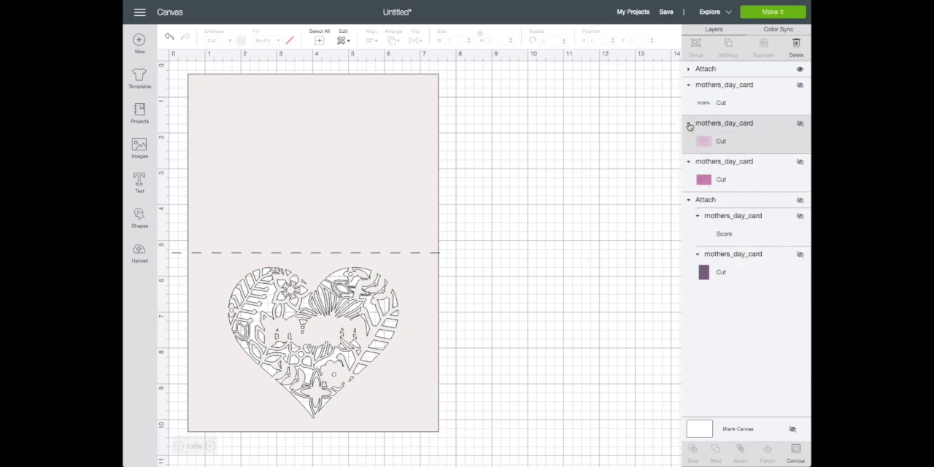
left_click(689, 84)
left_click(689, 84)
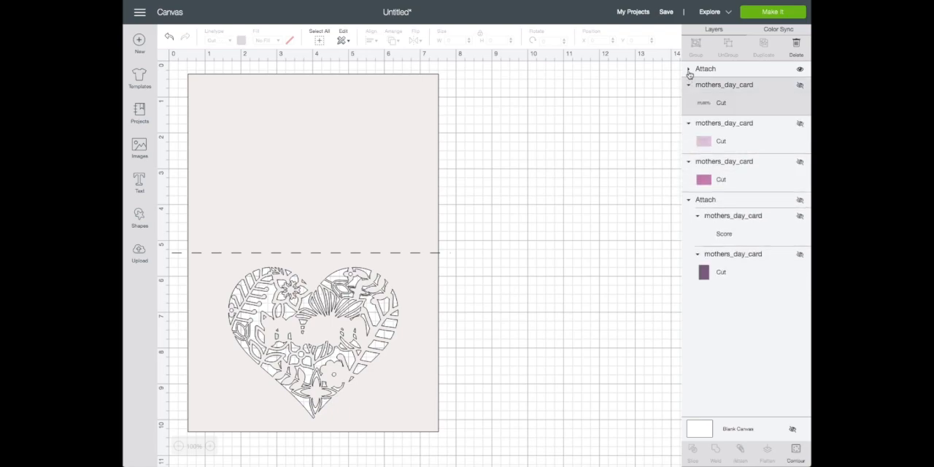
left_click(689, 71)
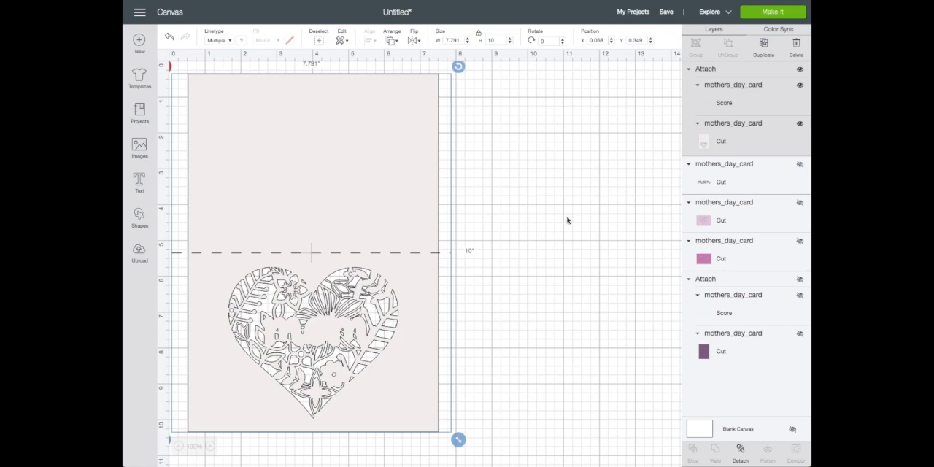
Show the purple card base with its score line, the mom lettering and both pink insert layers again
left_click(711, 353)
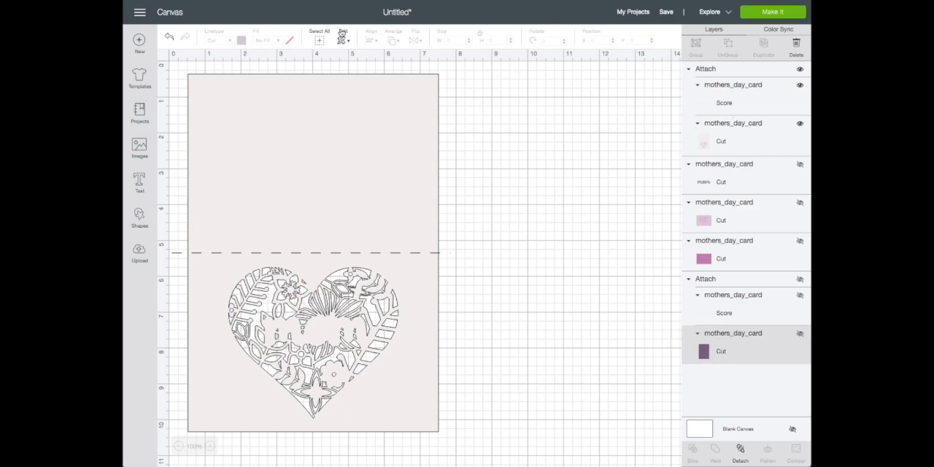
left_click(800, 334)
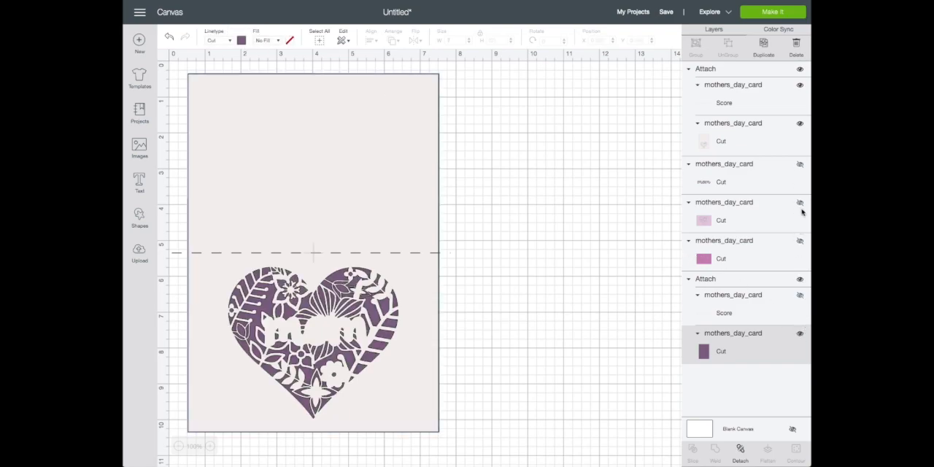
left_click(800, 163)
left_click(800, 202)
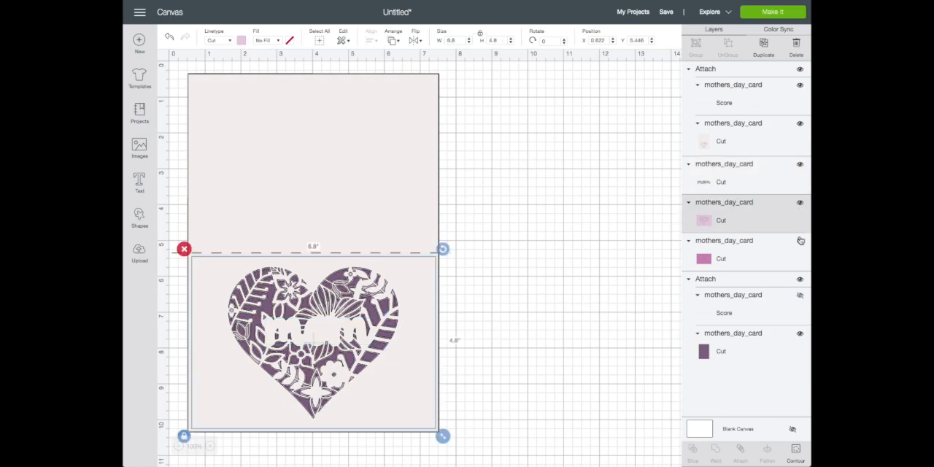
left_click(800, 241)
left_click(801, 296)
left_click(743, 339)
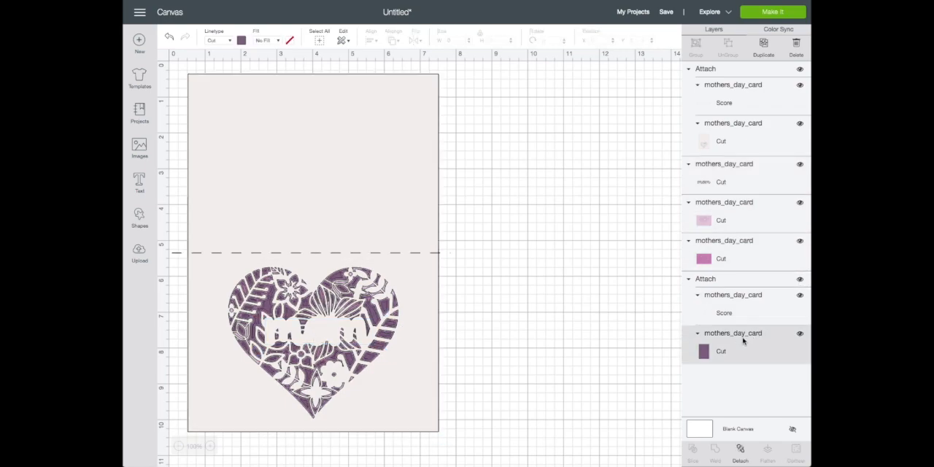
left_click(242, 41)
left_click(762, 356)
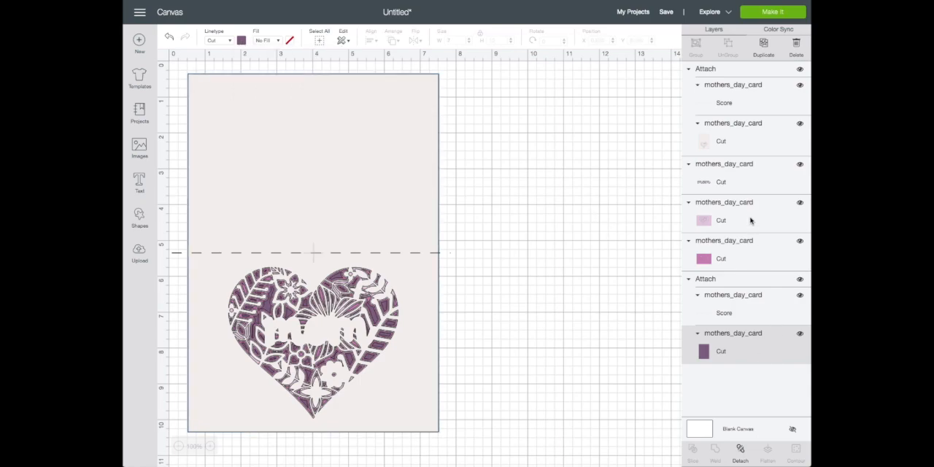
Move the mom lettering to the front of the layer order and select the purple card base
left_click_drag(720, 182, 721, 68)
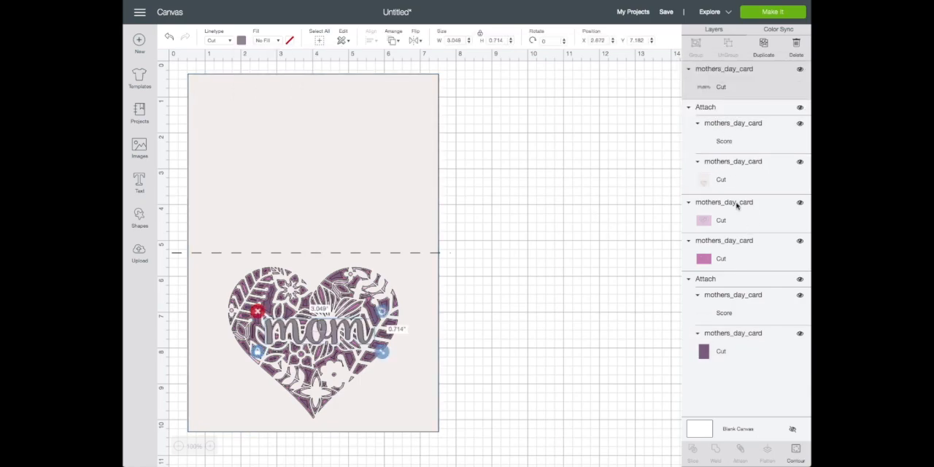
left_click(726, 353)
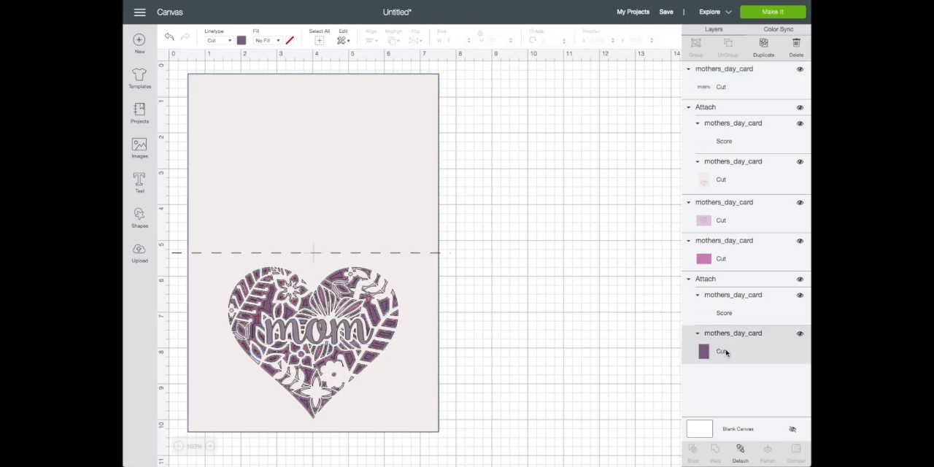